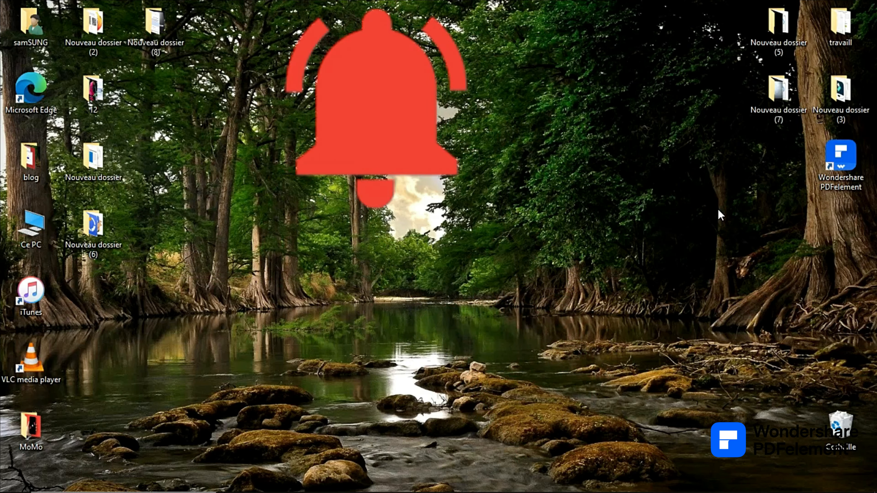
Launch Wondershare PDFelement from the desktop.
{"action": "double_click", "coordinate": [845, 168]}
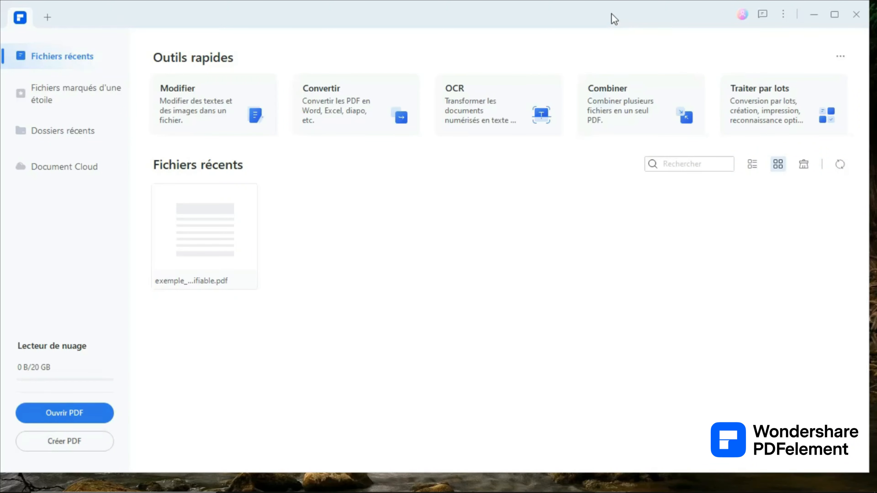
{"action": "left_click_drag", "start_coordinate": [614, 19], "coordinate": [619, 35]}
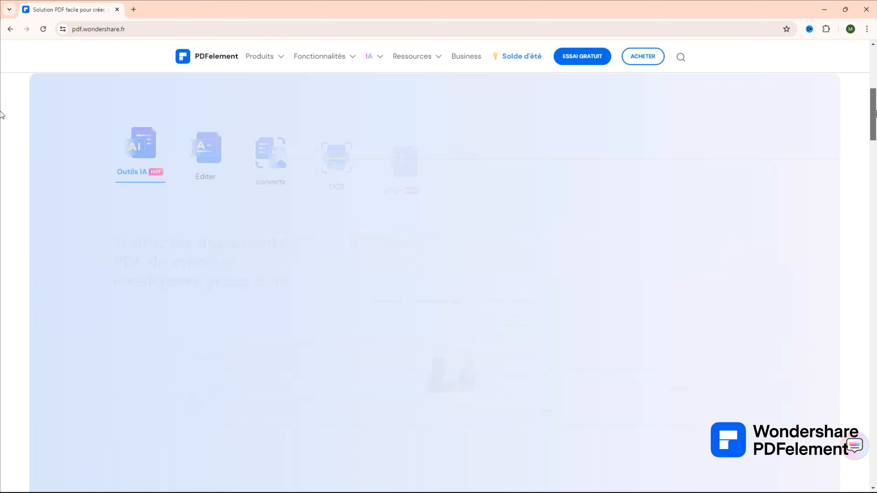
Browse the pdf.wondershare.fr page in the browser, download PDFelement for Windows, and close the download guide page.
{"action": "scroll", "coordinate": [2, 160], "scroll_direction": "down", "scroll_amount": 15}
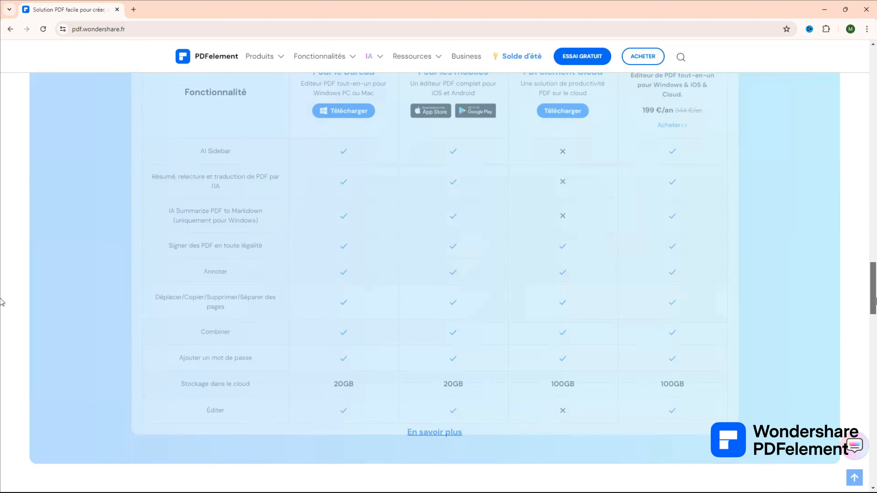
{"action": "left_click_drag", "start_coordinate": [874, 301], "coordinate": [874, 58]}
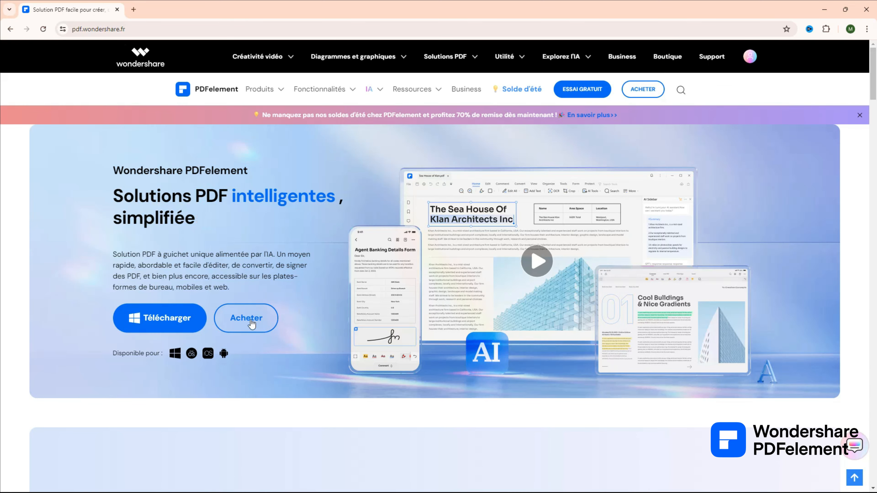
{"action": "left_click", "coordinate": [156, 320]}
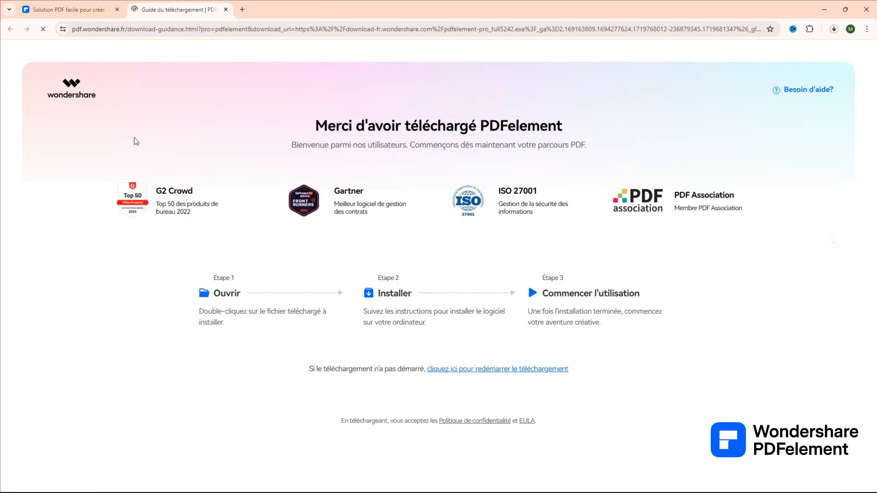
{"action": "left_click", "coordinate": [225, 10]}
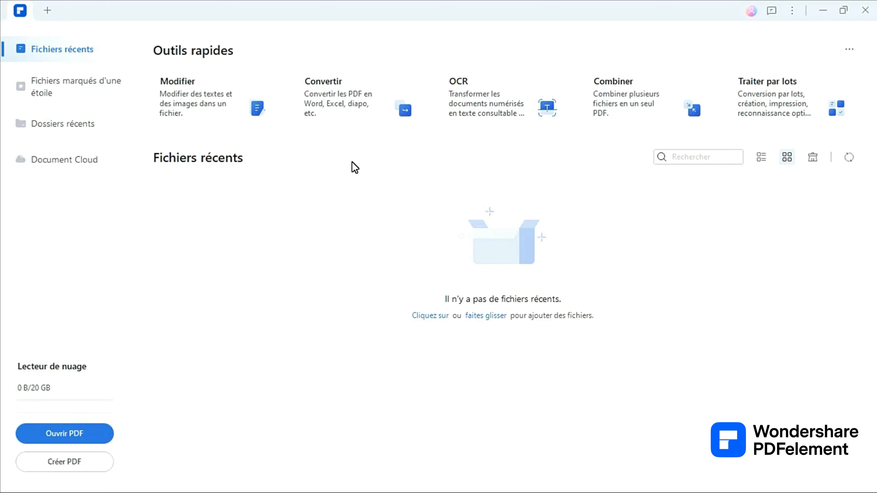
In PDFelement, open exemple_pdf_modifiable.pdf from the Bureau folder for editing and dismiss the notice about interactive form fields.
{"action": "left_click", "coordinate": [208, 91]}
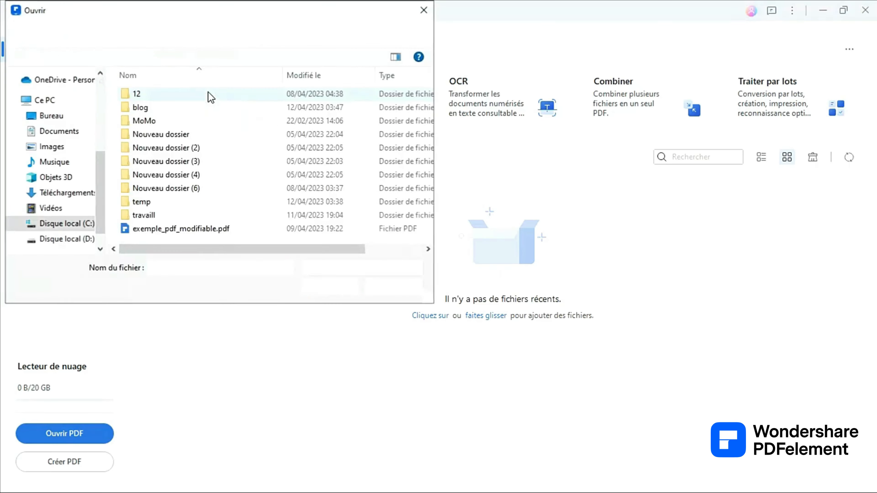
{"action": "left_click", "coordinate": [296, 231]}
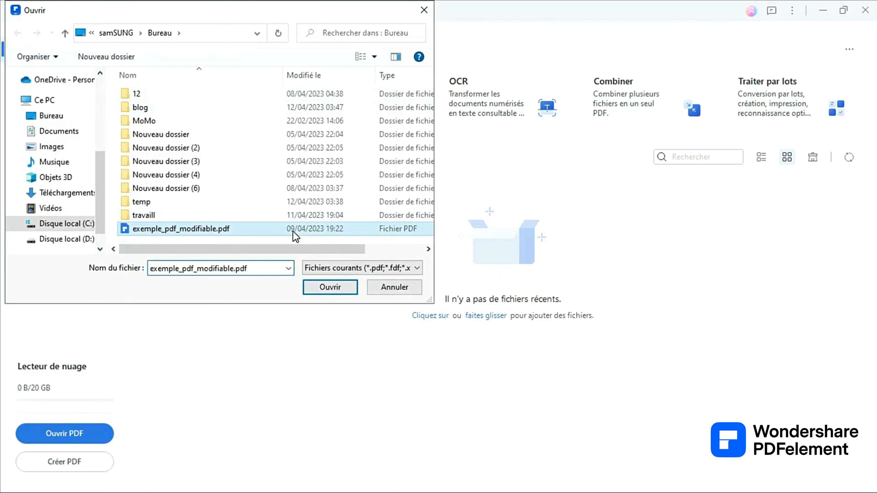
{"action": "left_click", "coordinate": [342, 290]}
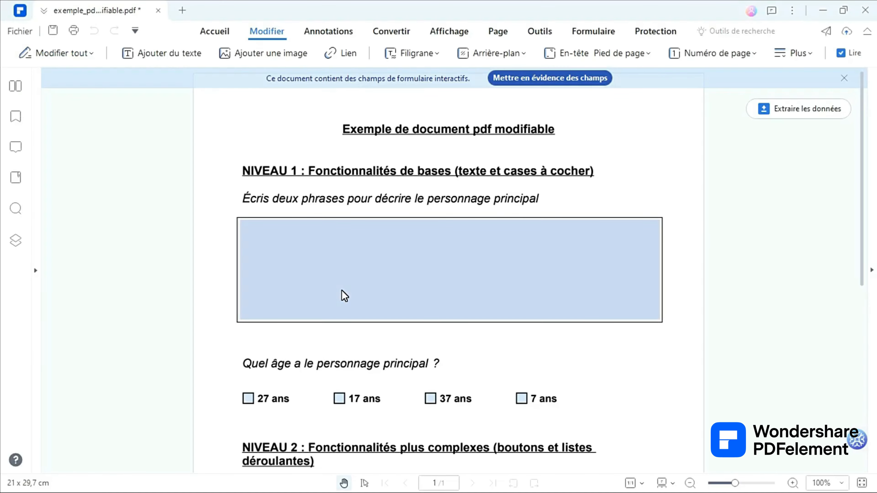
{"action": "left_click", "coordinate": [843, 79]}
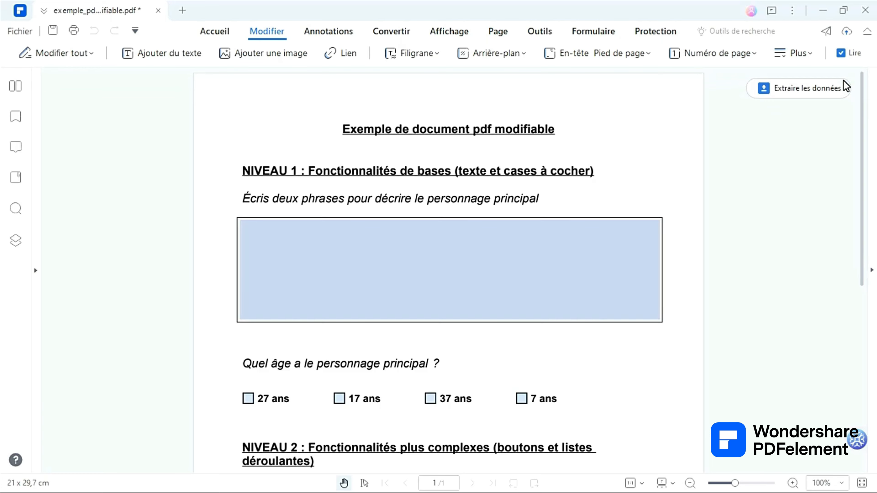
{"action": "left_click", "coordinate": [213, 33]}
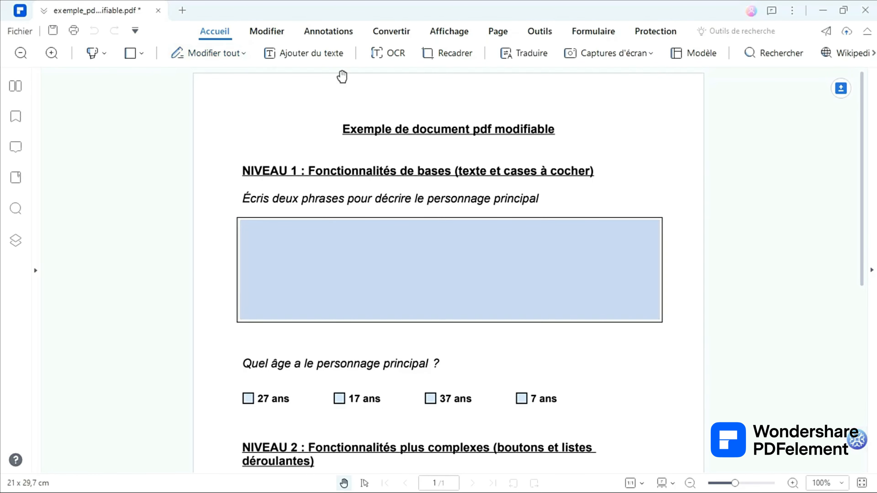
{"action": "left_click", "coordinate": [645, 33]}
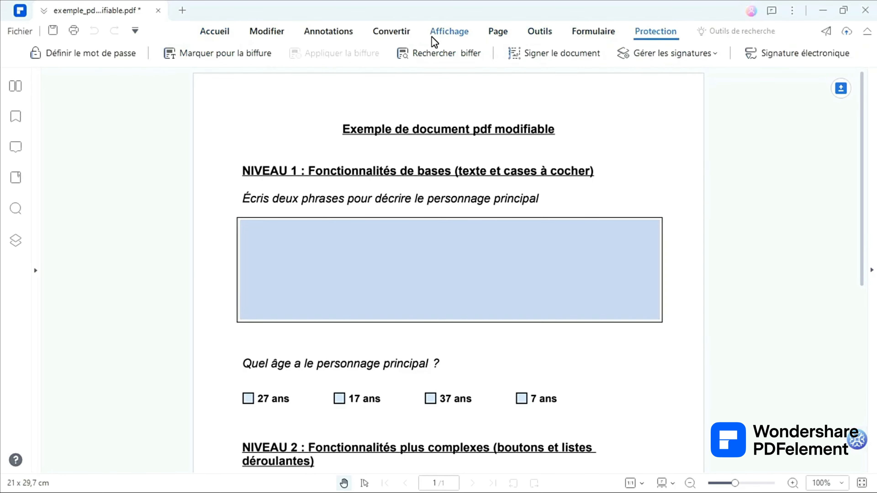
{"action": "left_click", "coordinate": [433, 34]}
{"action": "left_click", "coordinate": [326, 34]}
Translate the sentence "Écris deux phrases pour décrire le personnage principal" into English with the Translate tool.
{"action": "left_click", "coordinate": [226, 34]}
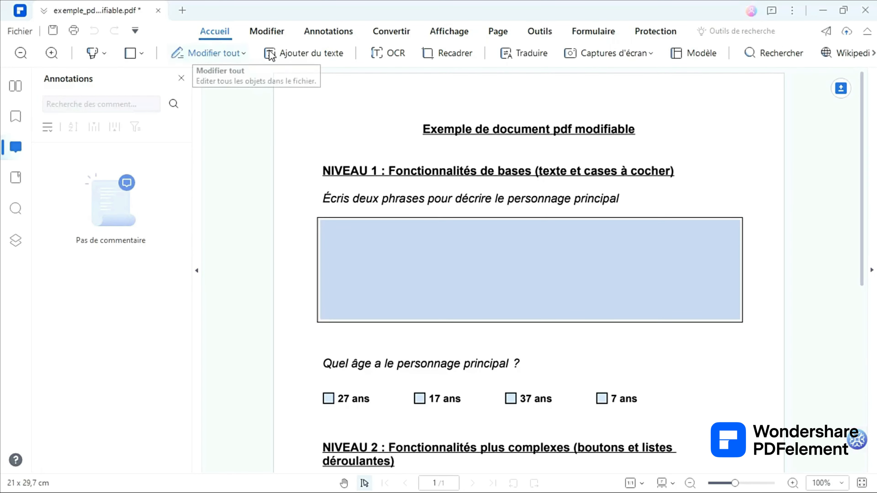
{"action": "left_click", "coordinate": [515, 59]}
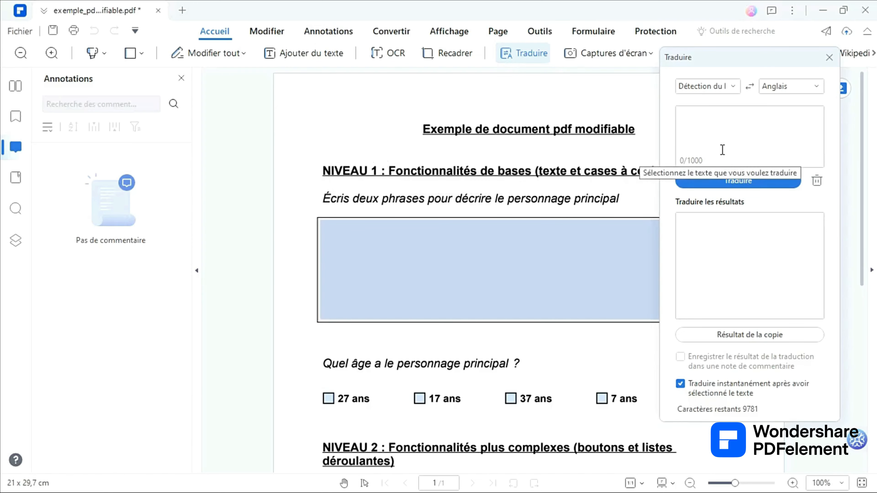
{"action": "mouse_move", "coordinate": [722, 58]}
{"action": "left_mouse_down"}
{"action": "mouse_move", "coordinate": [243, 108]}
{"action": "mouse_move", "coordinate": [129, 92]}
{"action": "left_mouse_up"}
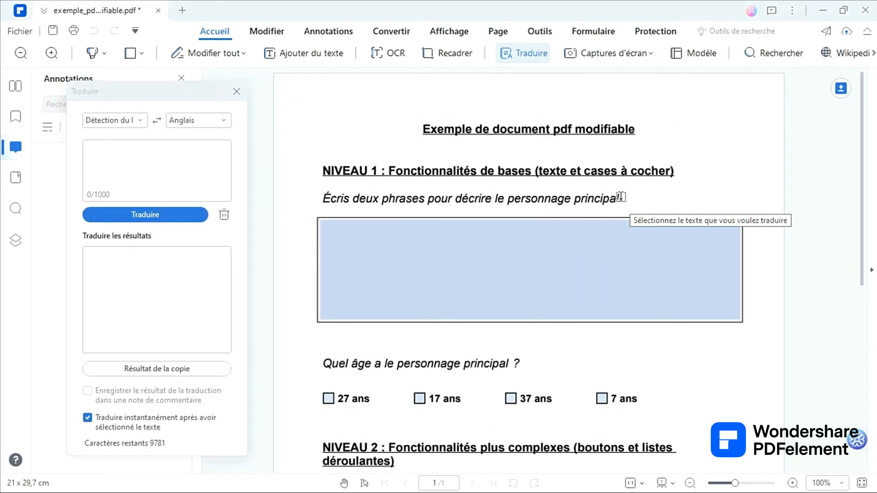
{"action": "left_click_drag", "start_coordinate": [620, 198], "coordinate": [324, 200]}
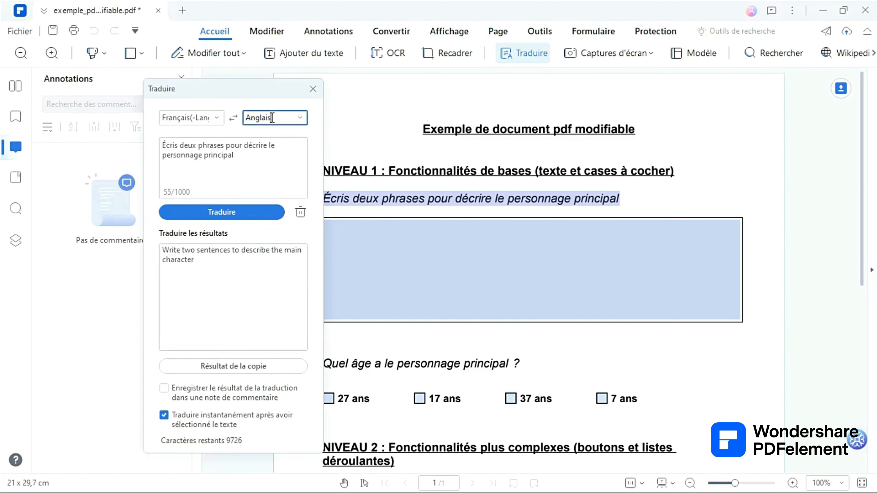
Browse the available target languages while keeping Anglais, copy the translation result, and close the Translate window.
{"action": "left_click", "coordinate": [299, 119]}
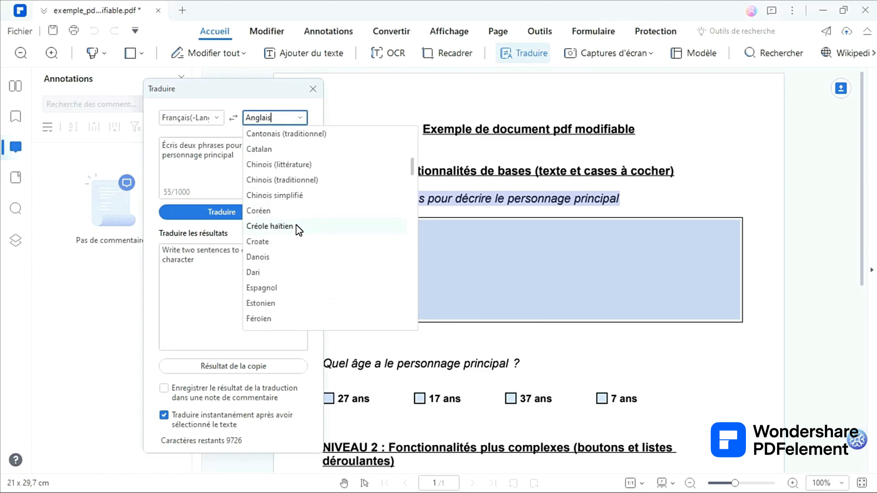
{"action": "scroll", "coordinate": [296, 225], "scroll_direction": "down", "scroll_amount": 3}
{"action": "left_click", "coordinate": [279, 92]}
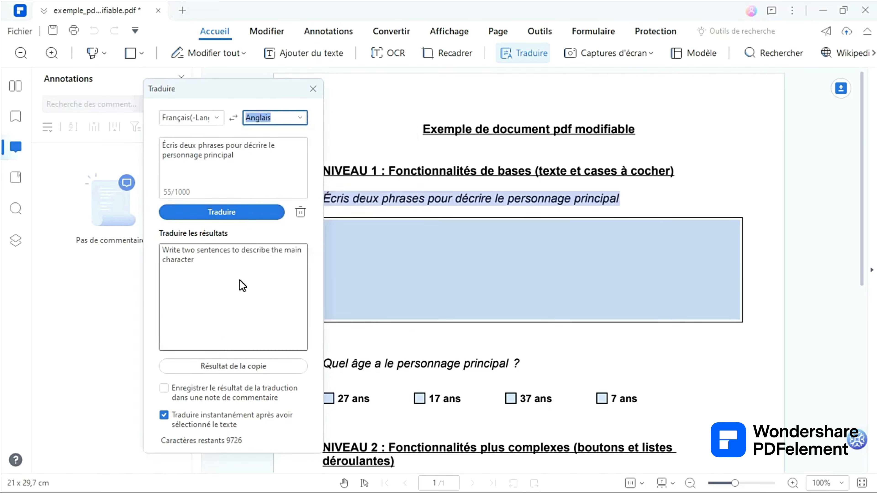
{"action": "left_click", "coordinate": [243, 366]}
{"action": "key", "text": "Escape"}
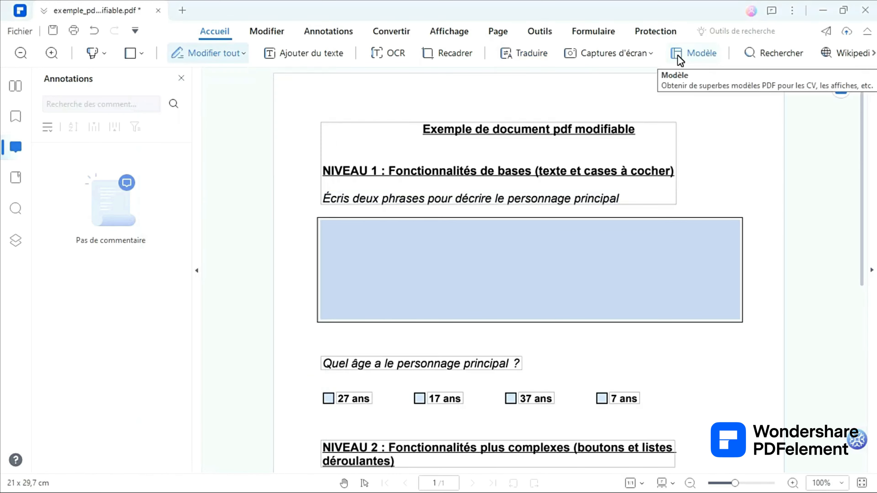
Browse the CV - Curriculum Vitae templates in the template gallery and examine the Resume - Skyblue Lite template.
{"action": "left_click", "coordinate": [701, 55]}
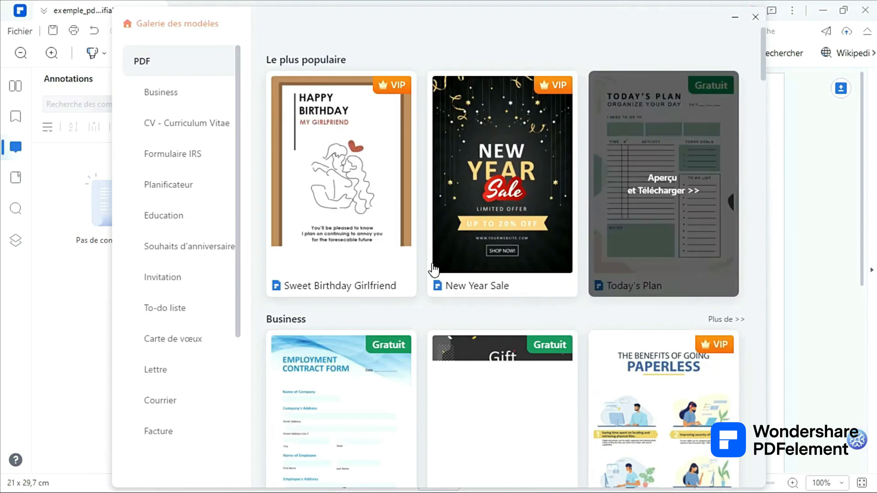
{"action": "left_click", "coordinate": [168, 123]}
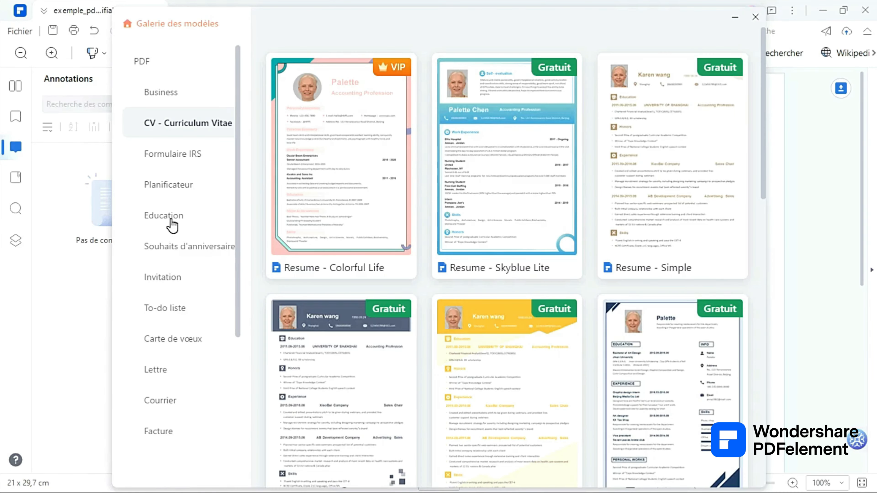
{"action": "left_click", "coordinate": [166, 217]}
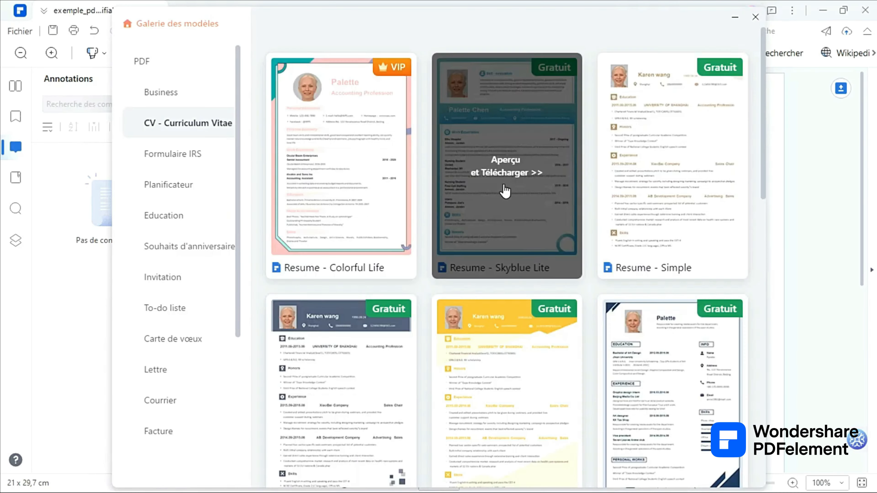
{"action": "left_click", "coordinate": [505, 190]}
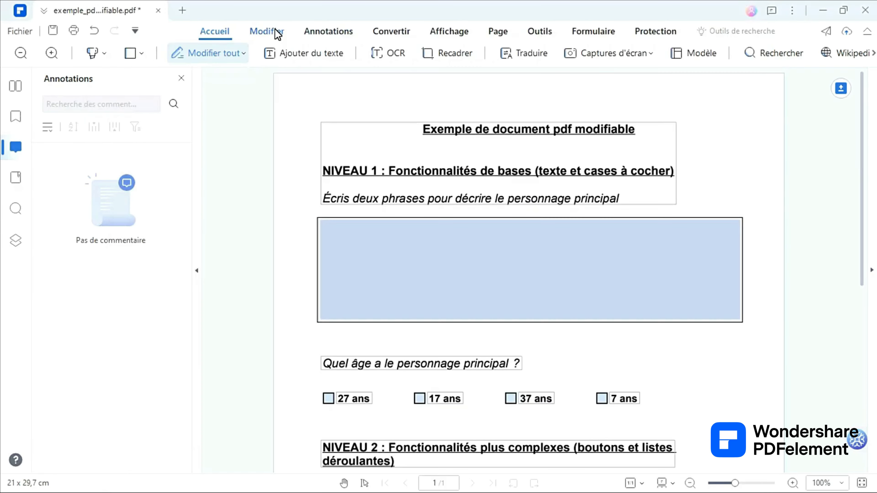
Add the text "momo app" inside the large blue answer box below the NIVEAU 1 instruction.
{"action": "left_click", "coordinate": [277, 34]}
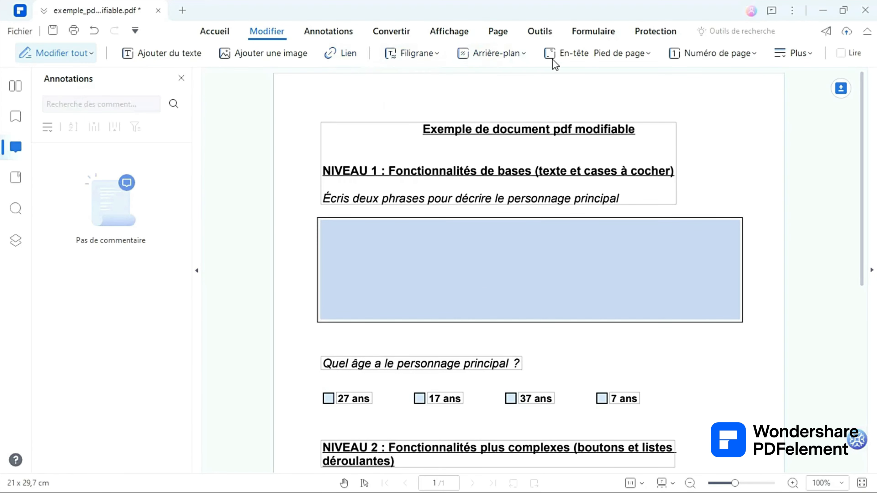
{"action": "left_click", "coordinate": [168, 57]}
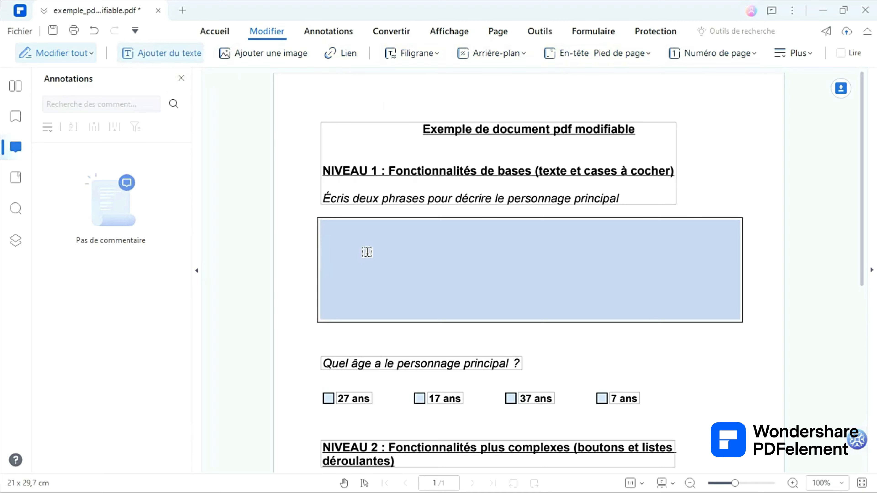
{"action": "left_click", "coordinate": [345, 236]}
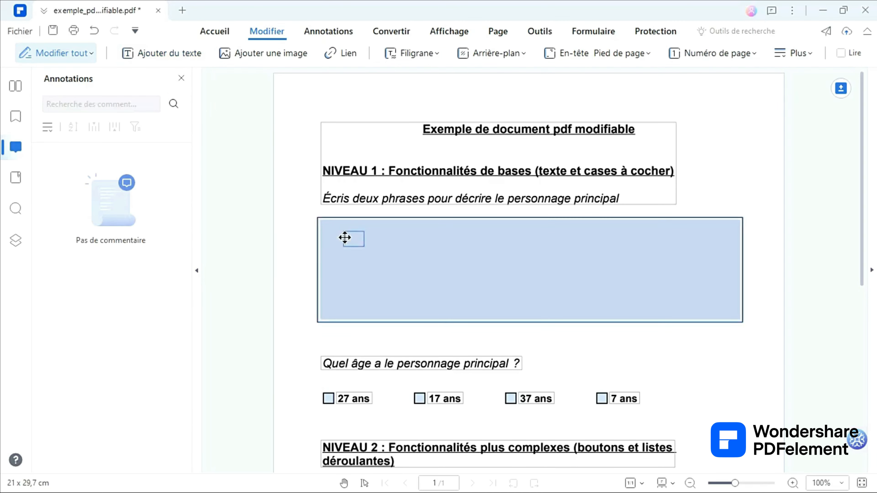
{"action": "type", "text": "nomo"}
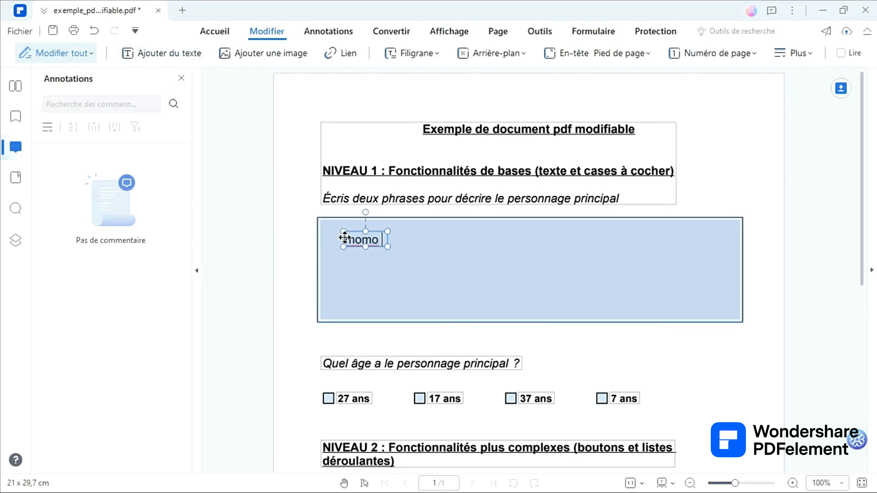
{"action": "type", "text": " appn"}
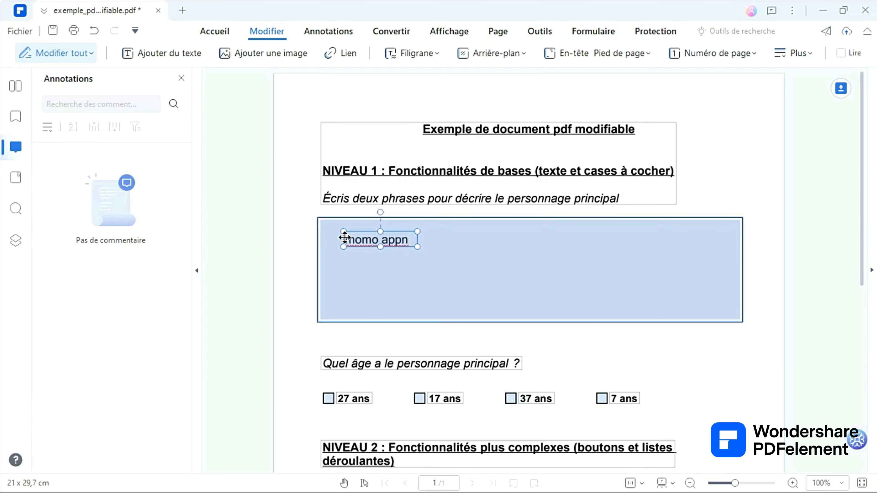
{"action": "left_click_drag", "start_coordinate": [413, 245], "coordinate": [406, 241]}
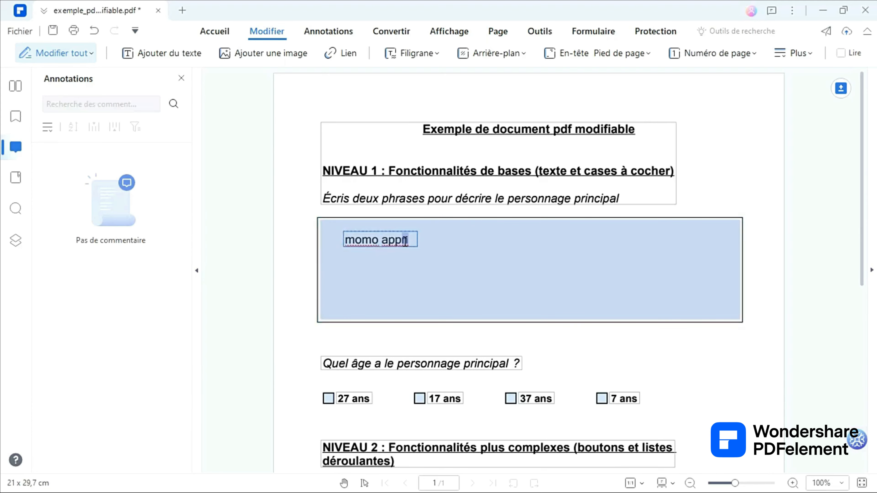
{"action": "key", "text": "BackSpace"}
{"action": "left_click", "coordinate": [450, 283]}
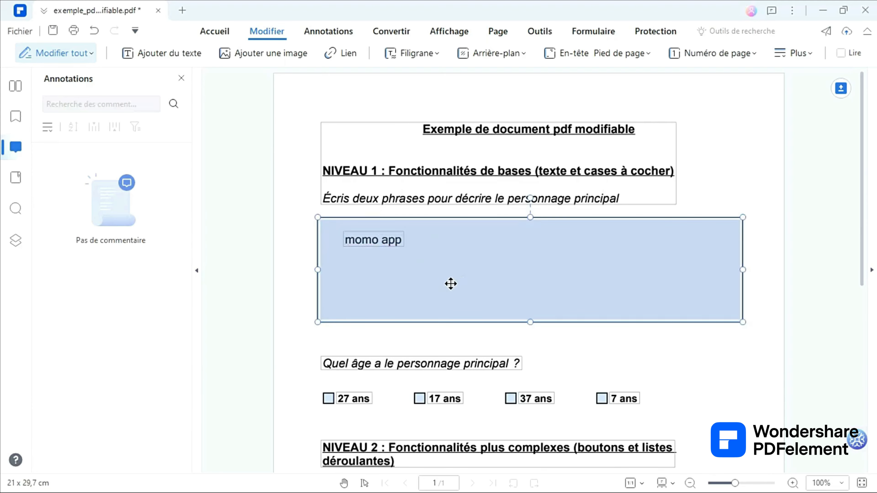
Insert the JPEG image from the Bureau folder into the PDF page.
{"action": "left_click", "coordinate": [283, 60]}
{"action": "scroll", "coordinate": [255, 235], "scroll_direction": "right", "scroll_amount": 2}
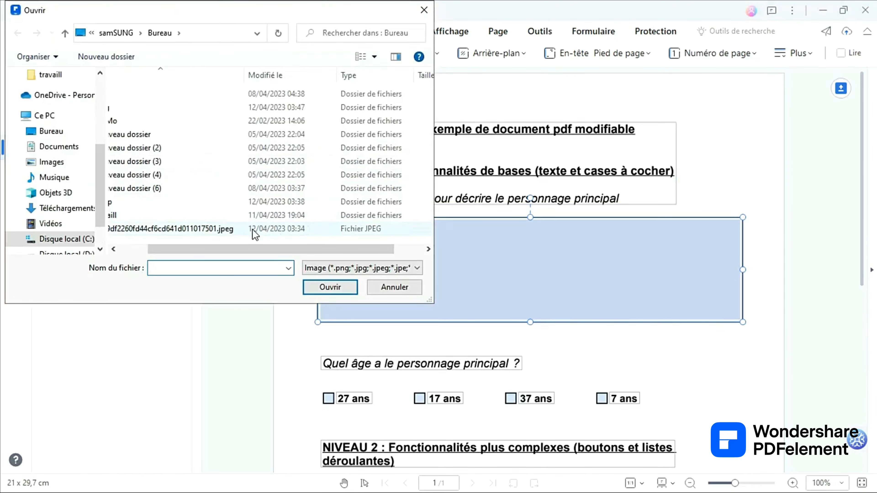
{"action": "left_click", "coordinate": [231, 232]}
{"action": "left_click", "coordinate": [331, 287]}
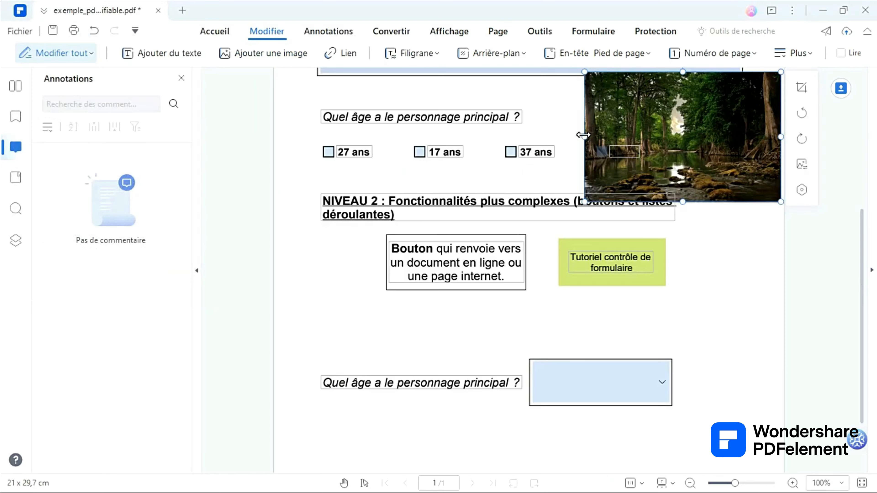
Reduce the inserted forest image's width and height so it fits beside the "7 ans" checkbox without covering text.
{"action": "left_click_drag", "start_coordinate": [584, 135], "coordinate": [657, 136]}
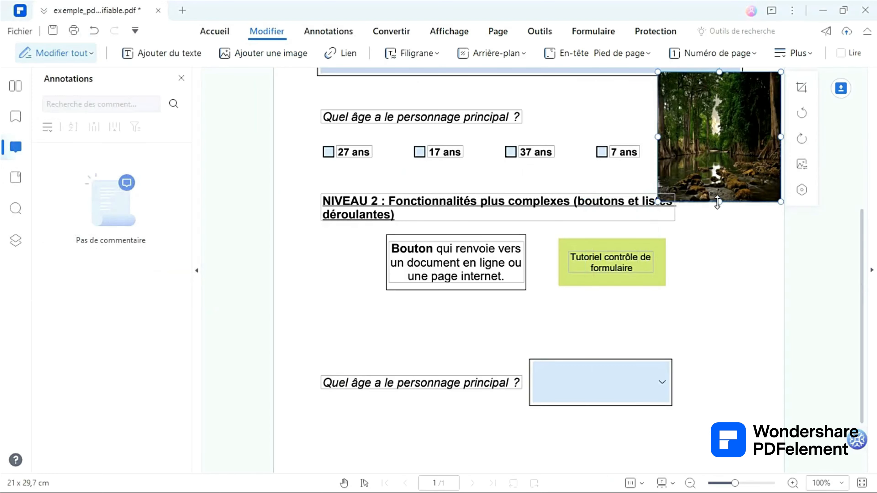
{"action": "left_click_drag", "start_coordinate": [717, 202], "coordinate": [718, 175]}
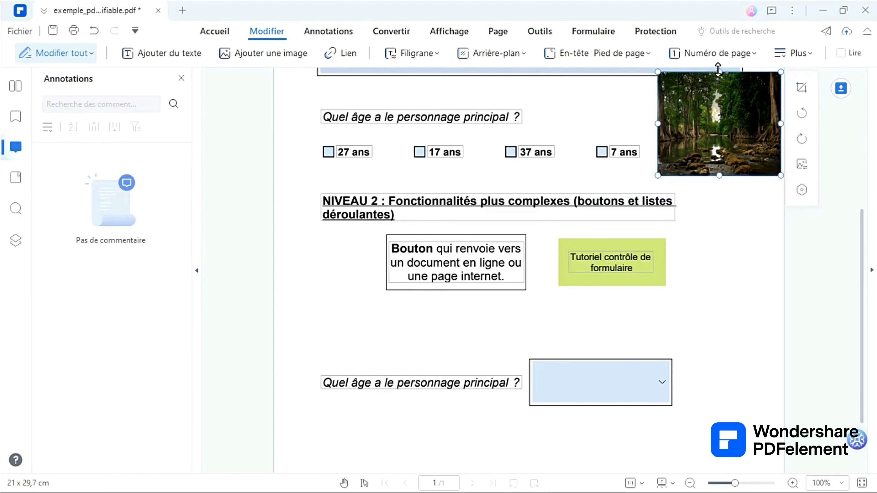
{"action": "left_click_drag", "start_coordinate": [718, 69], "coordinate": [718, 82]}
{"action": "scroll", "coordinate": [740, 257], "scroll_direction": "up", "scroll_amount": 7}
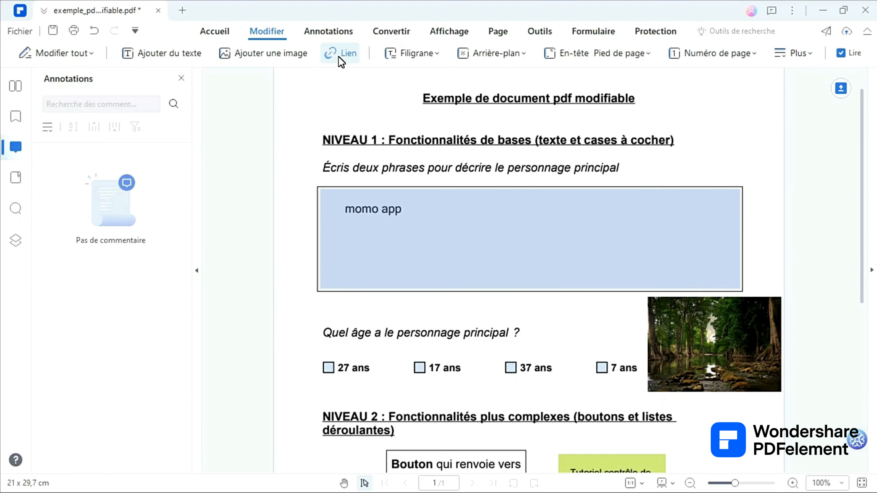
{"action": "left_click", "coordinate": [338, 55]}
{"action": "scroll", "coordinate": [532, 286], "scroll_direction": "down", "scroll_amount": 6}
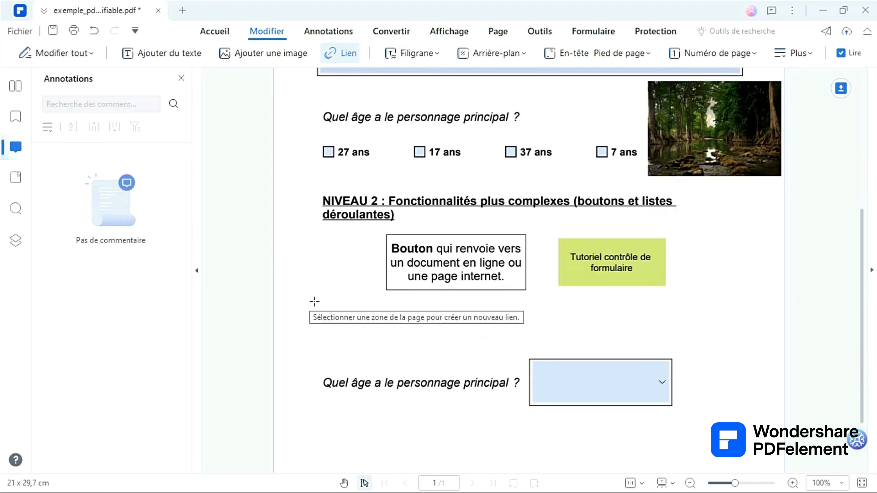
{"action": "left_click_drag", "start_coordinate": [309, 303], "coordinate": [365, 329]}
{"action": "left_click_drag", "start_coordinate": [406, 328], "coordinate": [468, 325]}
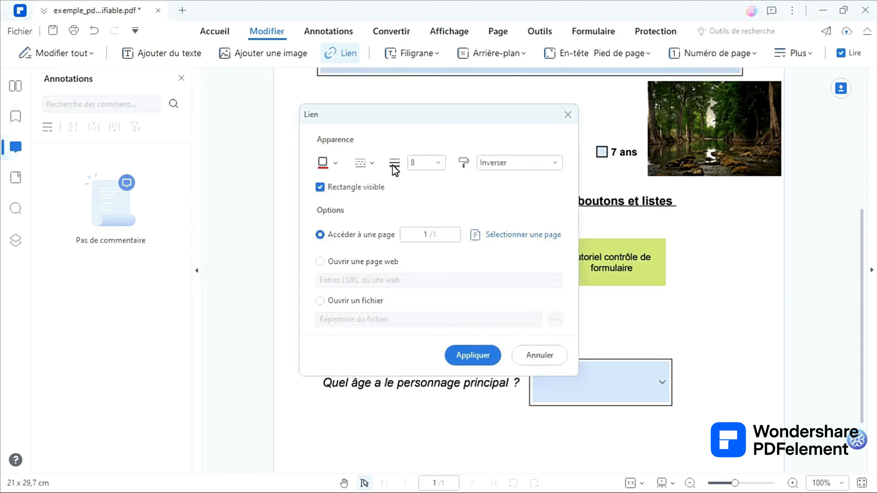
{"action": "left_click", "coordinate": [320, 262]}
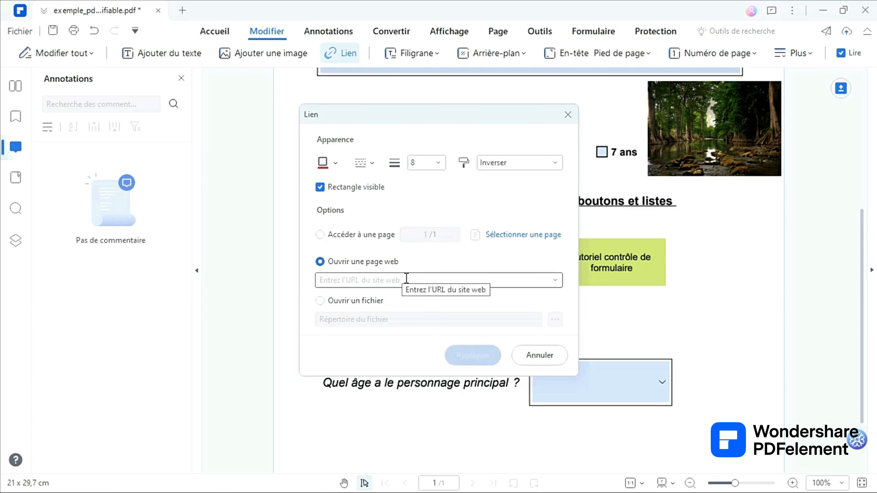
{"action": "left_click", "coordinate": [365, 279]}
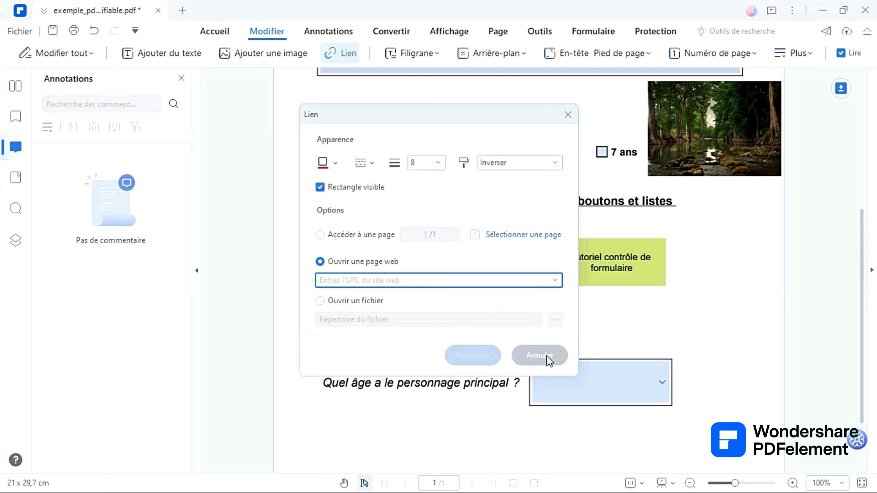
{"action": "left_click", "coordinate": [545, 362]}
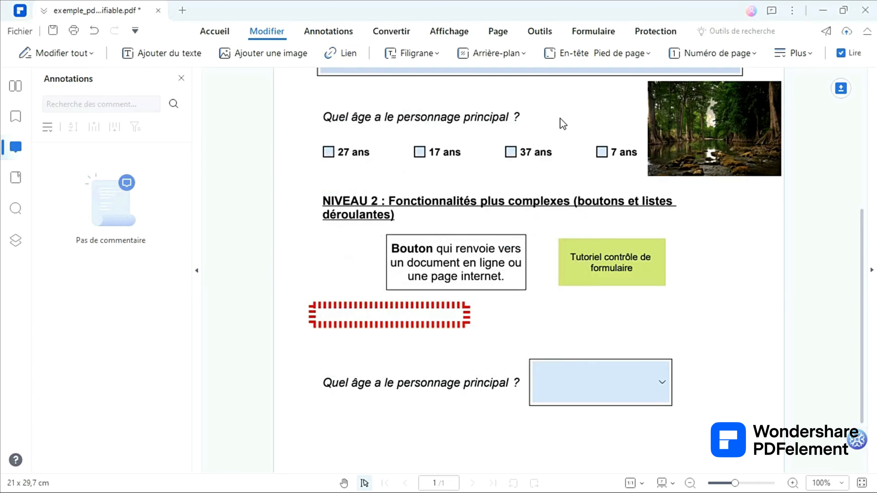
Start a new text watermark for the page with the content "momo app".
{"action": "left_click", "coordinate": [405, 56]}
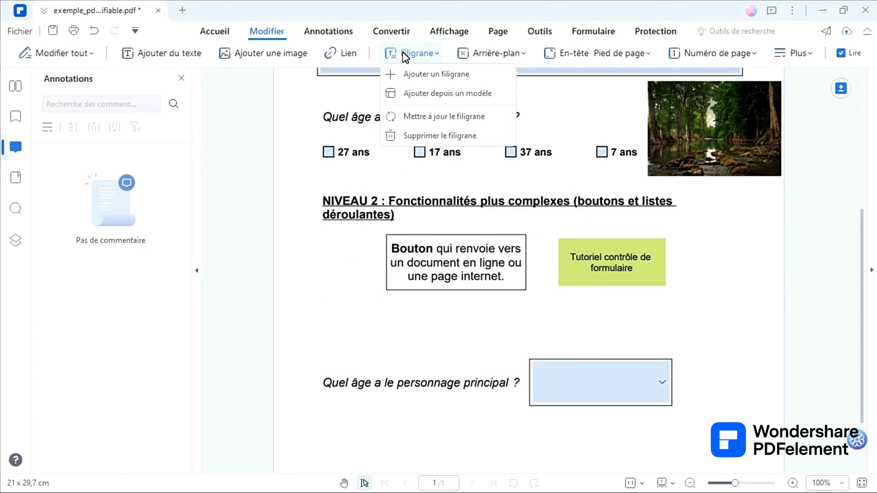
{"action": "left_click", "coordinate": [416, 80]}
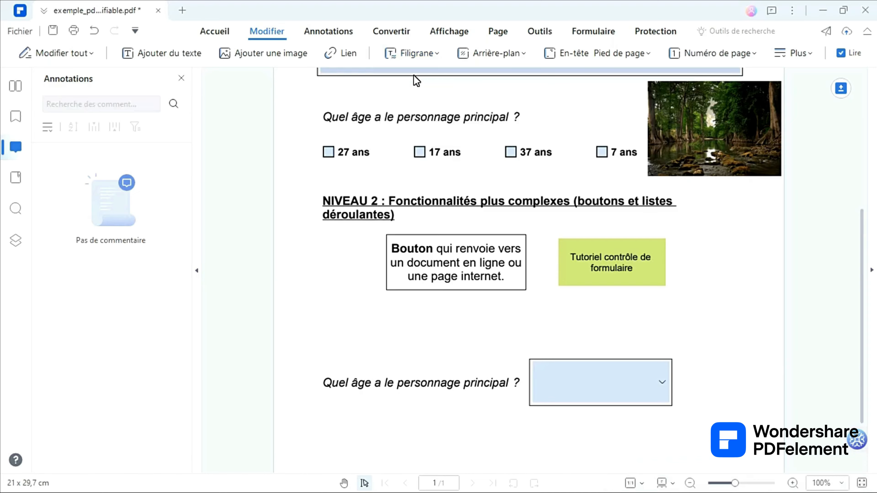
{"action": "type", "text": "momo "}
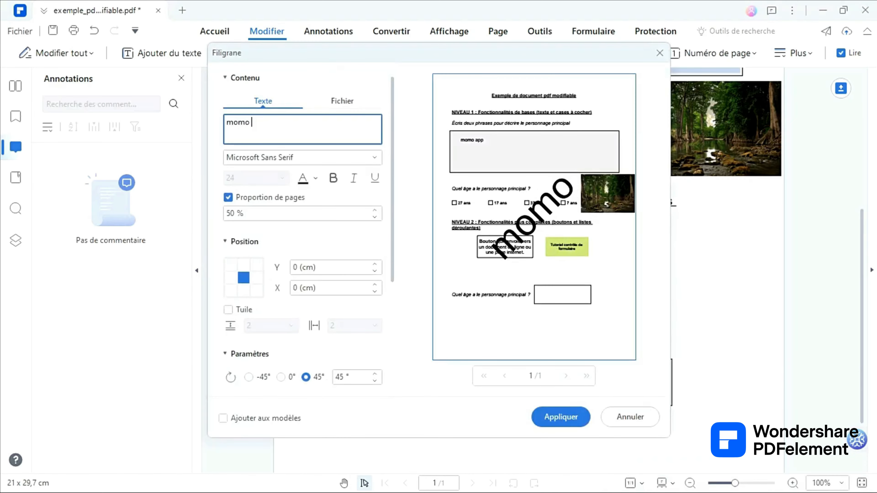
{"action": "type", "text": "app"}
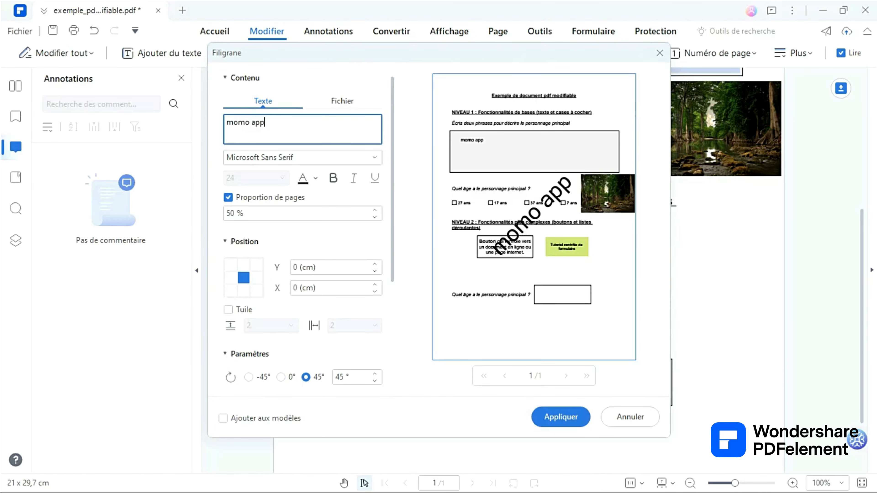
Color the "momo app" watermark text red and apply the watermark to the document.
{"action": "left_click", "coordinate": [314, 179]}
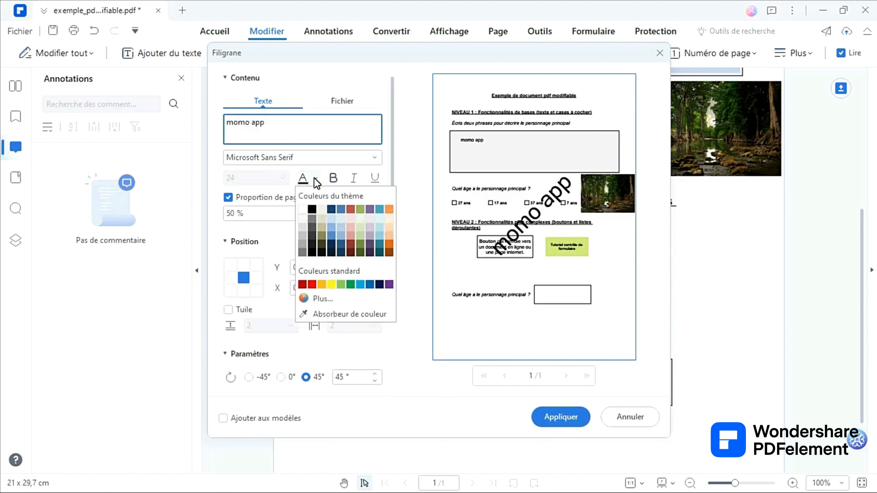
{"action": "left_click", "coordinate": [312, 285]}
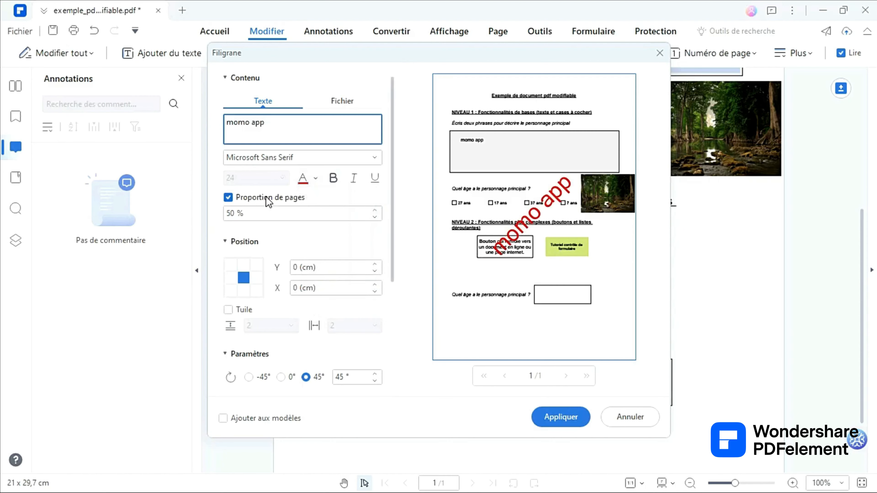
{"action": "left_click", "coordinate": [375, 214]}
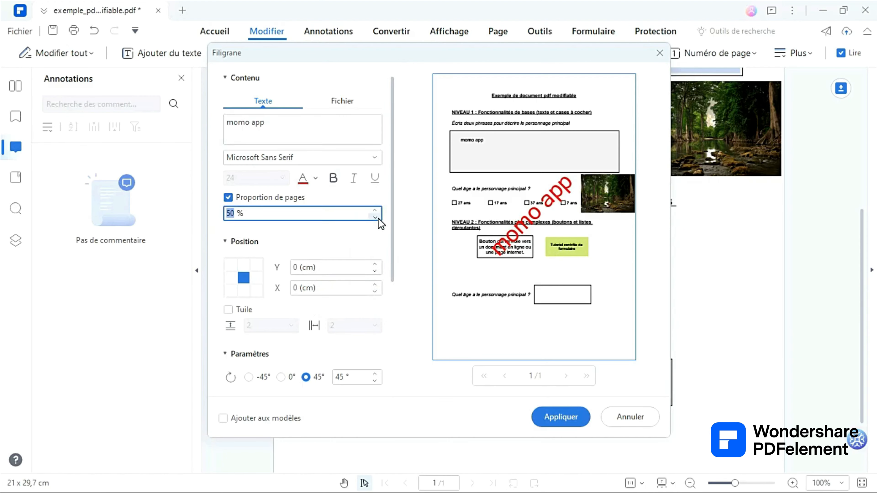
{"action": "scroll", "coordinate": [251, 209], "scroll_direction": "down", "scroll_amount": 2}
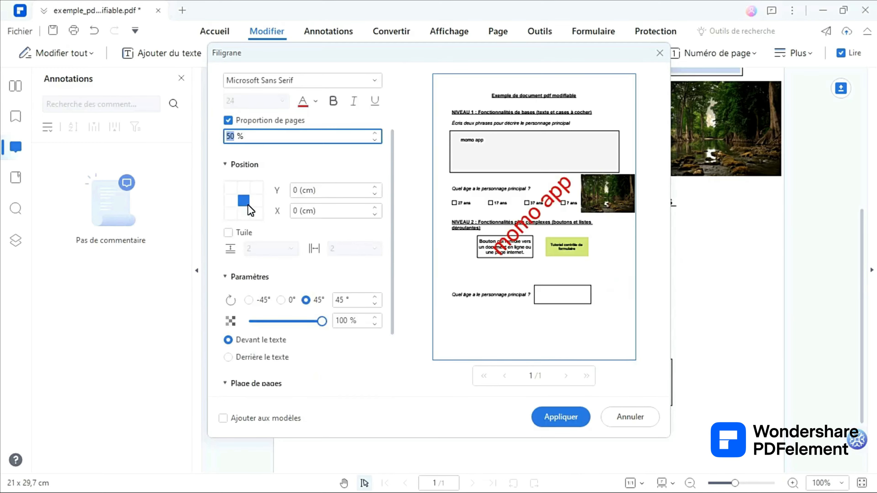
{"action": "left_click", "coordinate": [559, 417]}
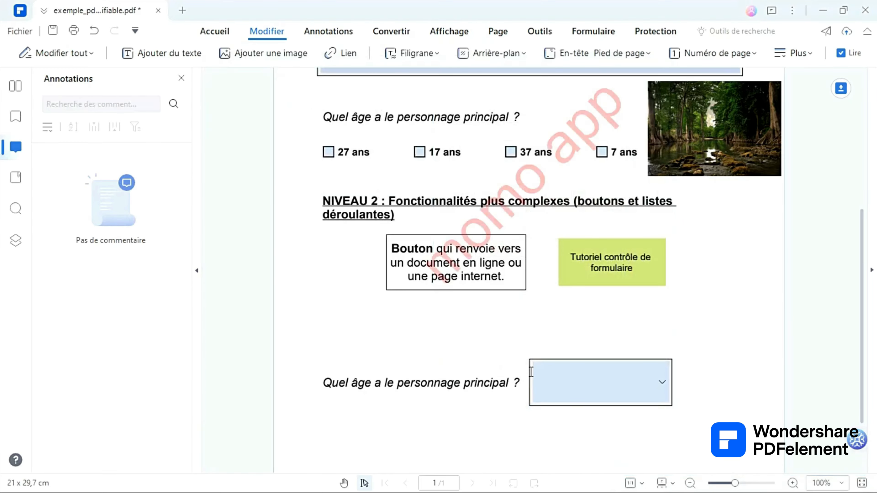
Start a new page background and choose orange from the theme colors as its fill.
{"action": "scroll", "coordinate": [562, 195], "scroll_direction": "up", "scroll_amount": 5}
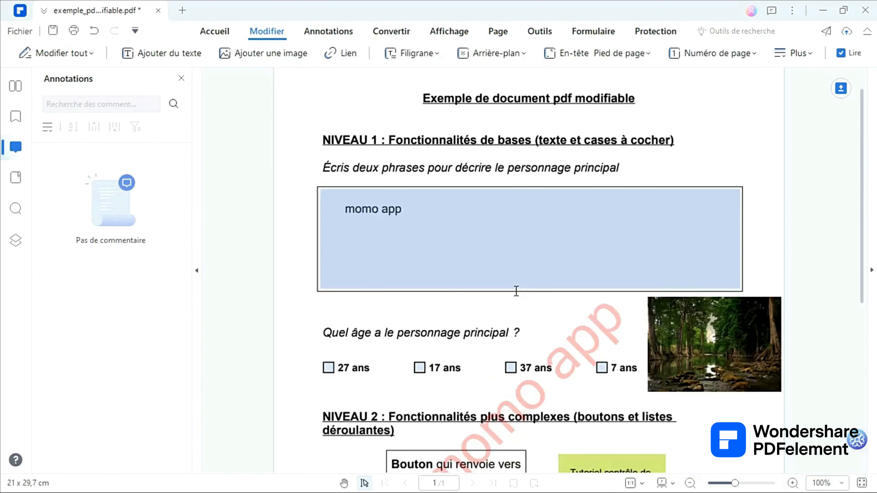
{"action": "left_click", "coordinate": [501, 54]}
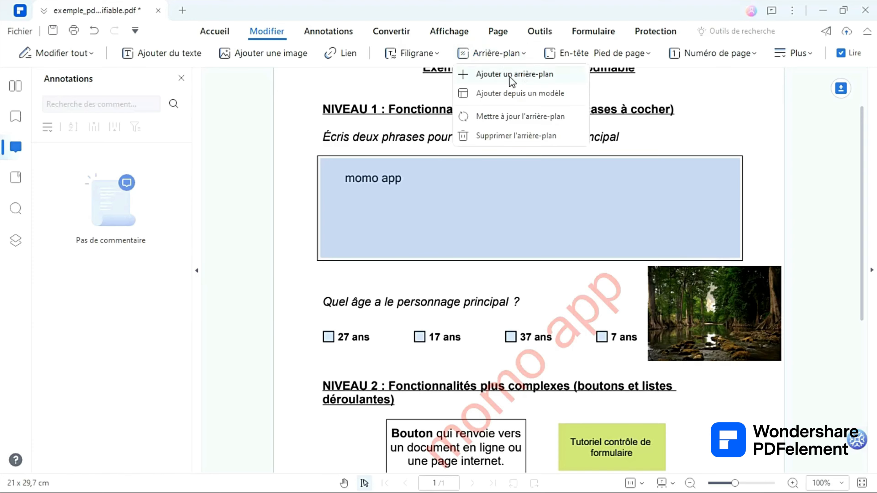
{"action": "left_click", "coordinate": [523, 76]}
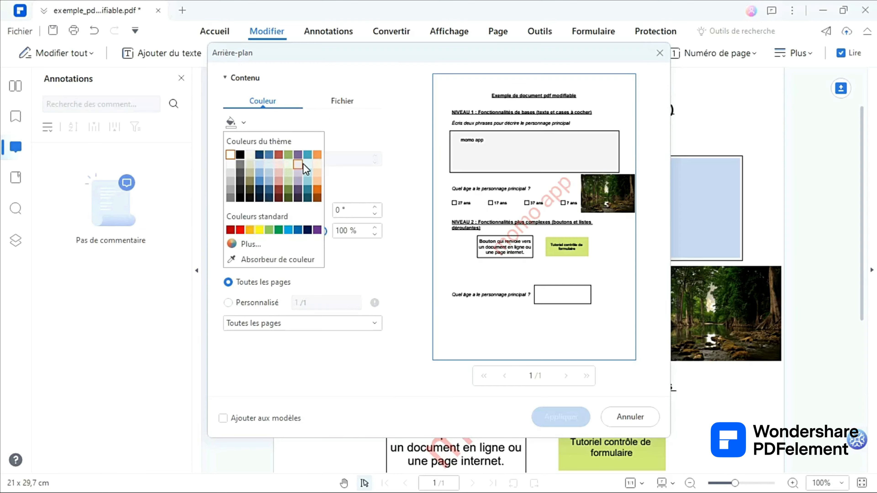
{"action": "left_click", "coordinate": [317, 155]}
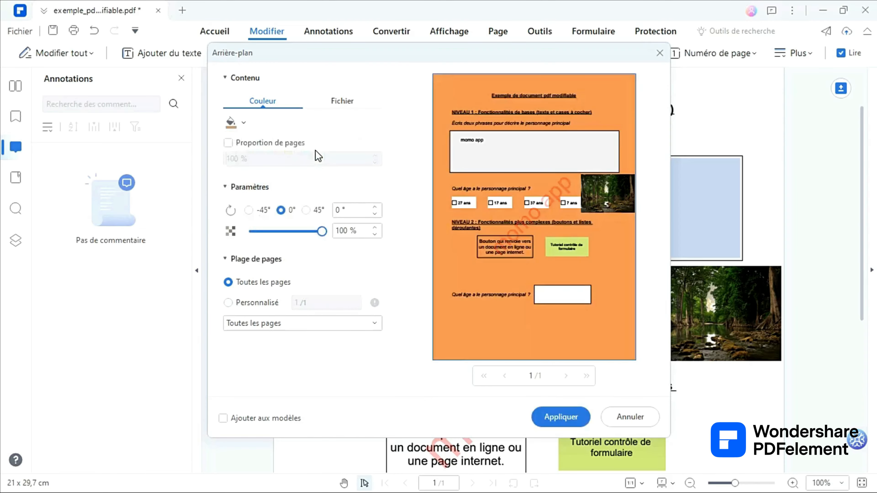
Try the JPEG forest image from the Bureau folder as the page background.
{"action": "left_click", "coordinate": [346, 105]}
{"action": "left_click", "coordinate": [374, 122]}
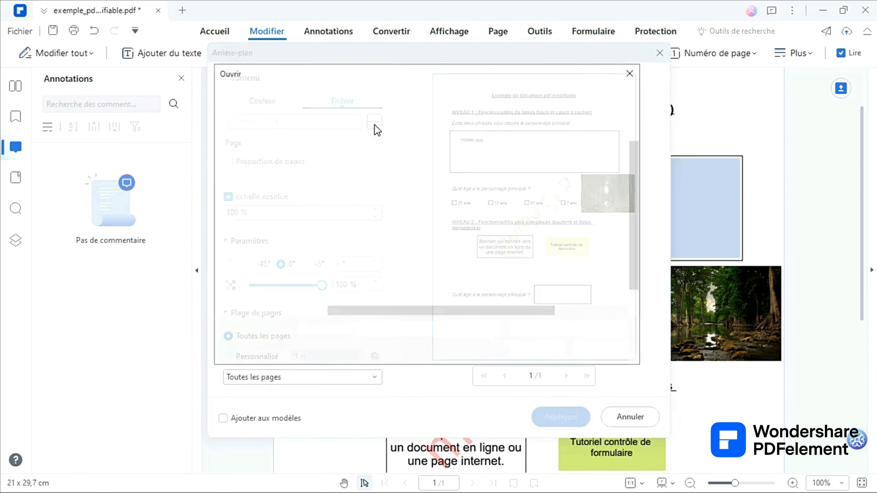
{"action": "scroll", "coordinate": [489, 192], "scroll_direction": "down", "scroll_amount": 1}
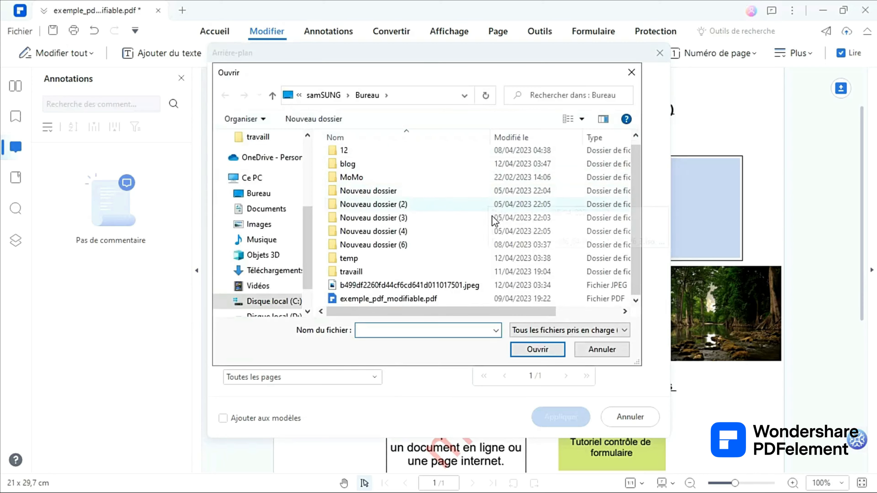
{"action": "left_click", "coordinate": [524, 285]}
{"action": "left_click", "coordinate": [553, 353]}
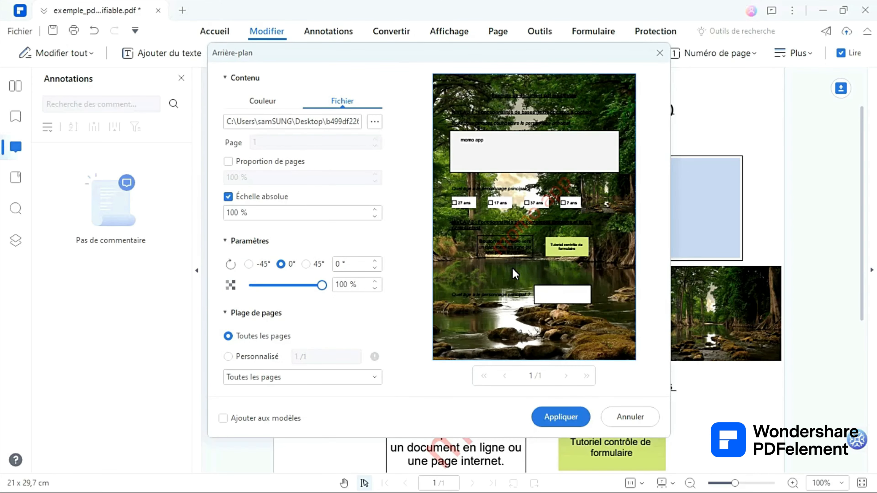
Switch the background back to the solid orange color, apply it to all pages, and review the page.
{"action": "left_click", "coordinate": [264, 101]}
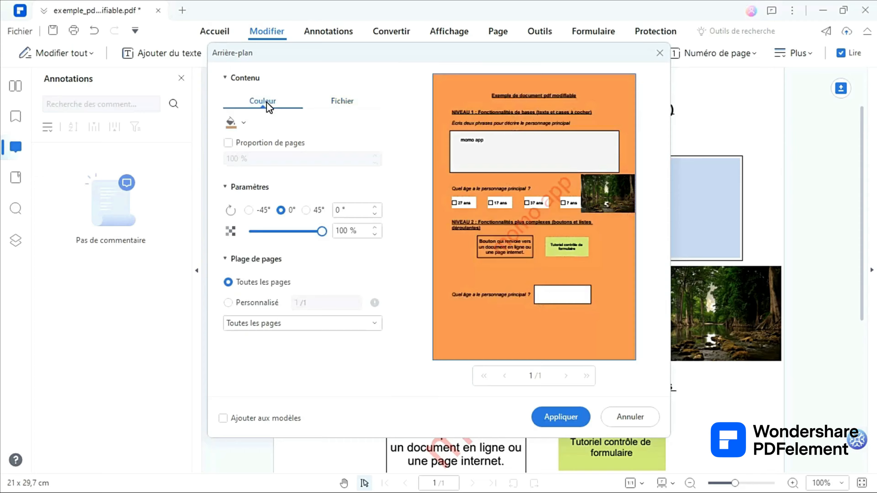
{"action": "left_click", "coordinate": [559, 418]}
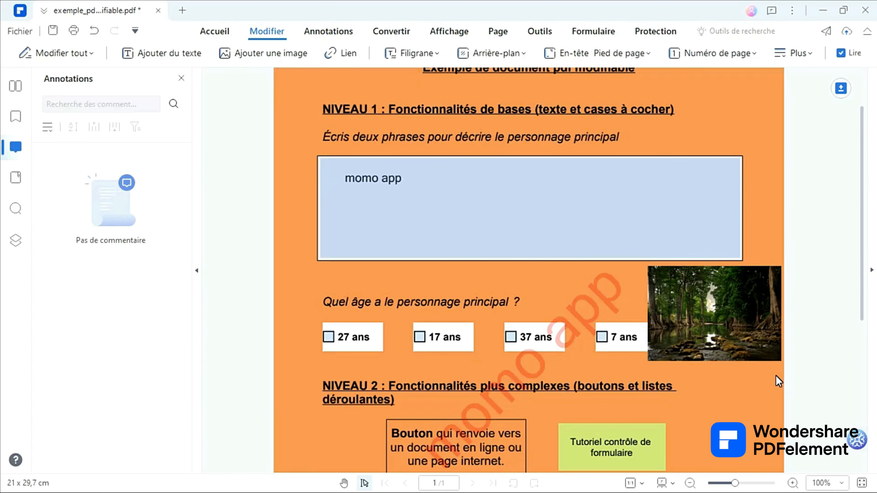
{"action": "scroll", "coordinate": [778, 381], "scroll_direction": "up", "scroll_amount": 2}
{"action": "scroll", "coordinate": [778, 381], "scroll_direction": "down", "scroll_amount": 8}
{"action": "scroll", "coordinate": [778, 381], "scroll_direction": "up", "scroll_amount": 1}
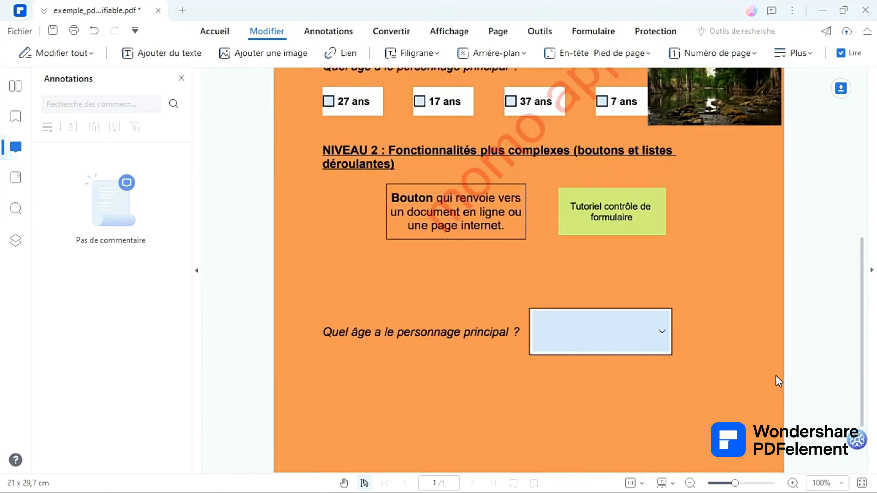
{"action": "scroll", "coordinate": [778, 381], "scroll_direction": "up", "scroll_amount": 8}
Show the annotation tools and tick the "27 ans" and "17 ans" checkboxes under the age question.
{"action": "left_click", "coordinate": [325, 31]}
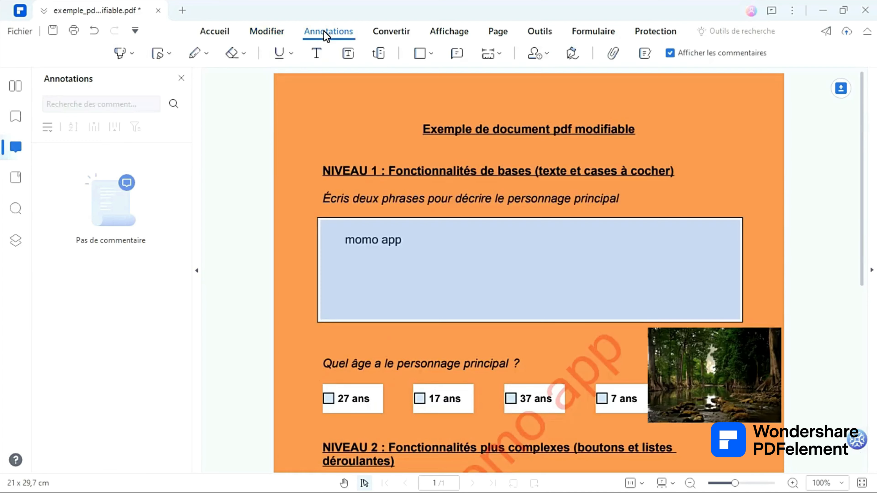
{"action": "scroll", "coordinate": [416, 138], "scroll_direction": "down", "scroll_amount": 3}
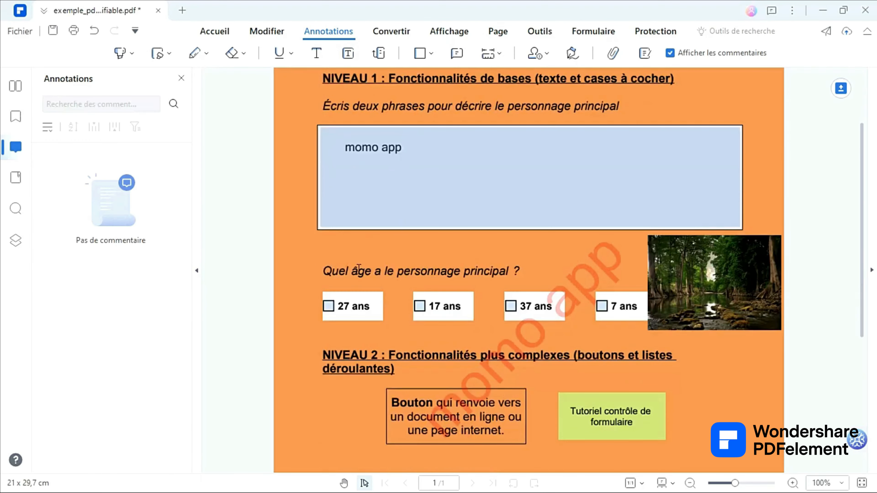
{"action": "left_click", "coordinate": [329, 305]}
{"action": "left_click", "coordinate": [420, 306]}
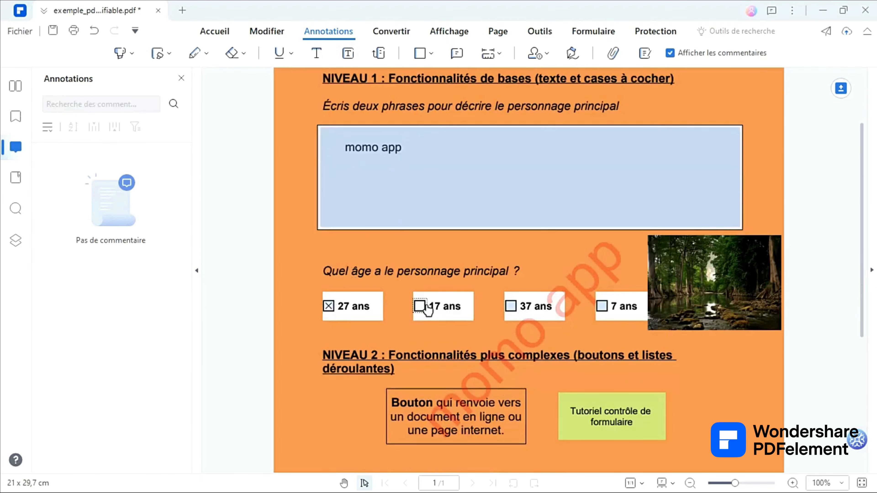